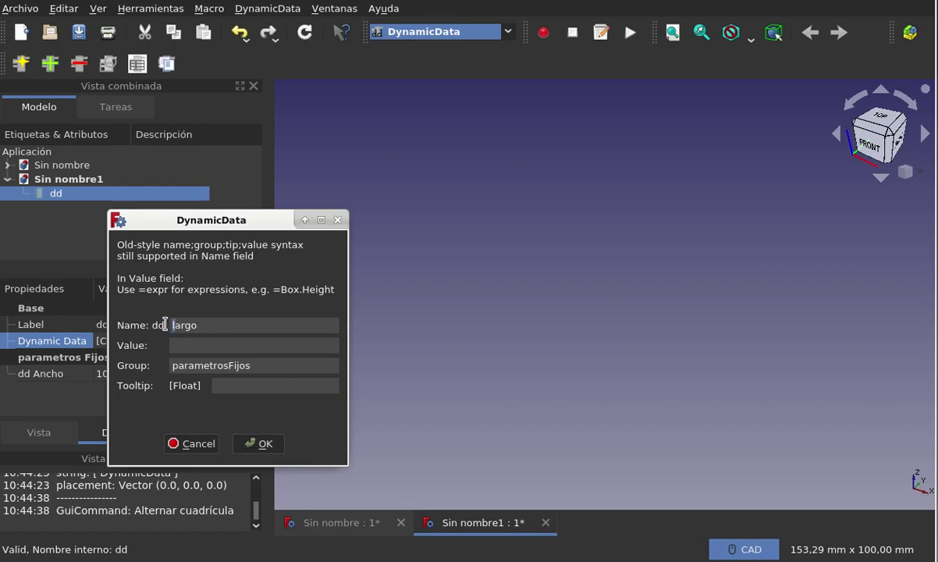
# Set the new dd property's name to largo and value to 150, then centre the dialog.
pyautogui.click(173, 324)
pyautogui.click(181, 326)
pyautogui.press('Delete')
pyautogui.write('Largo del pp.')
pyautogui.write('150')
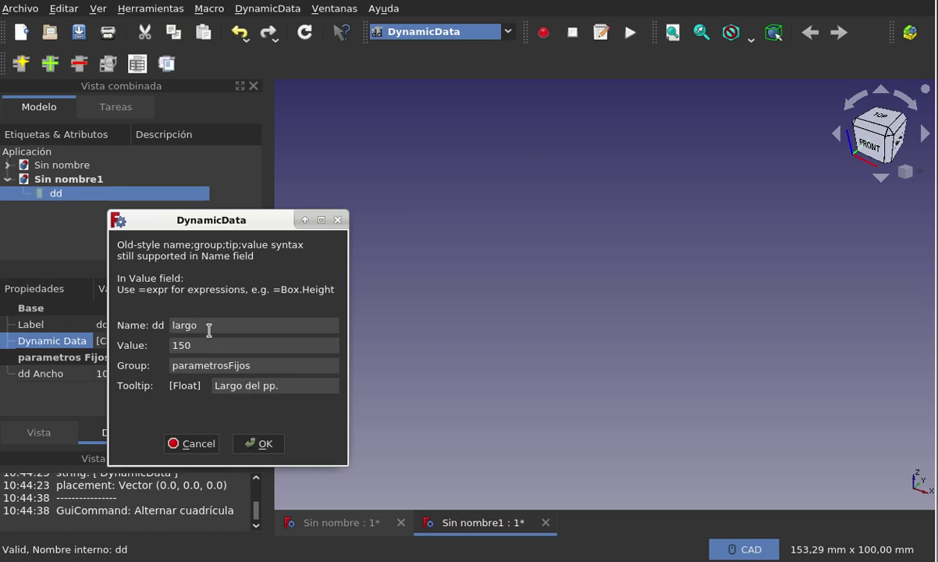
pyautogui.doubleClick(186, 345)
pyautogui.click(190, 345)
pyautogui.moveTo(168, 324); pyautogui.dragTo(178, 325)
pyautogui.write('l')
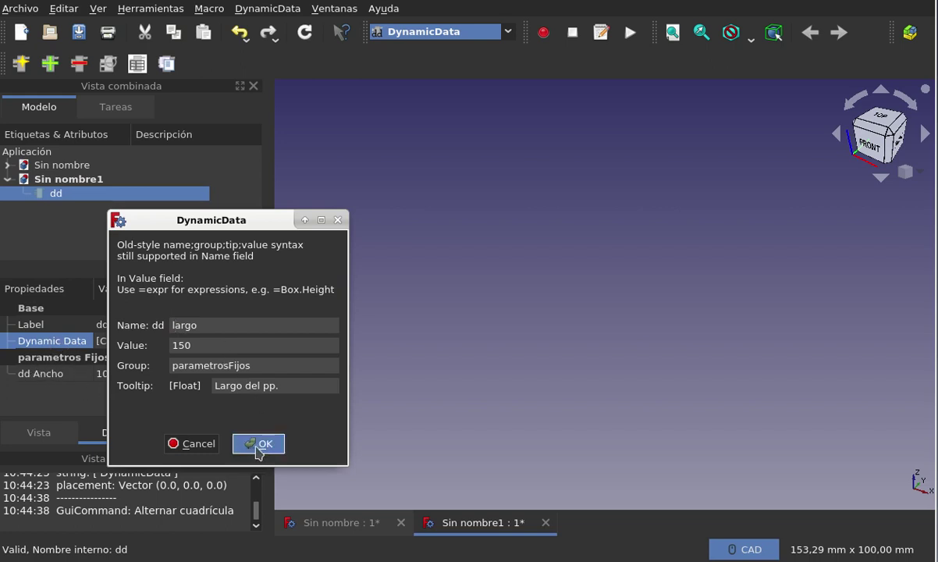
pyautogui.moveTo(252, 223); pyautogui.dragTo(304, 277)
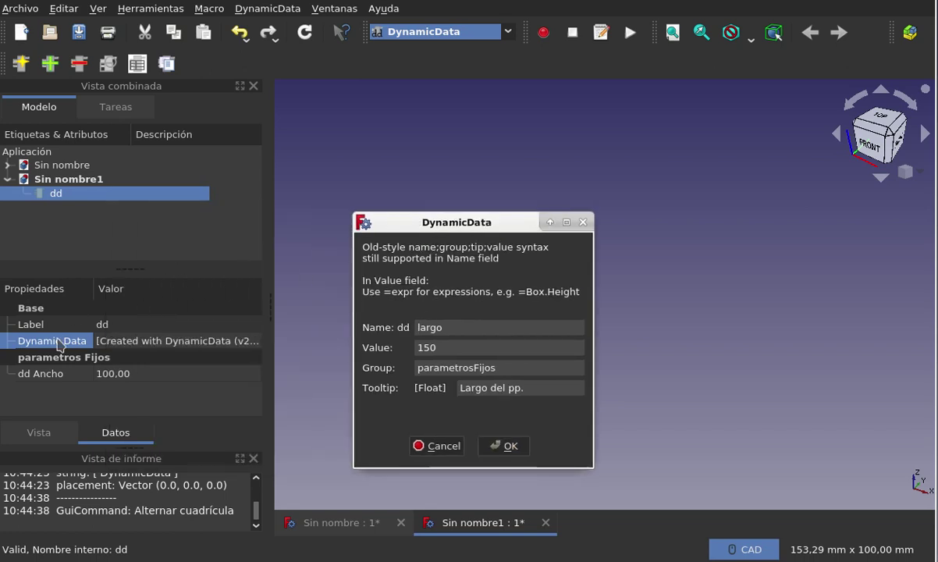
# Confirm the largo = 150 property on dd, then reselect dd in the tree.
pyautogui.click(490, 445)
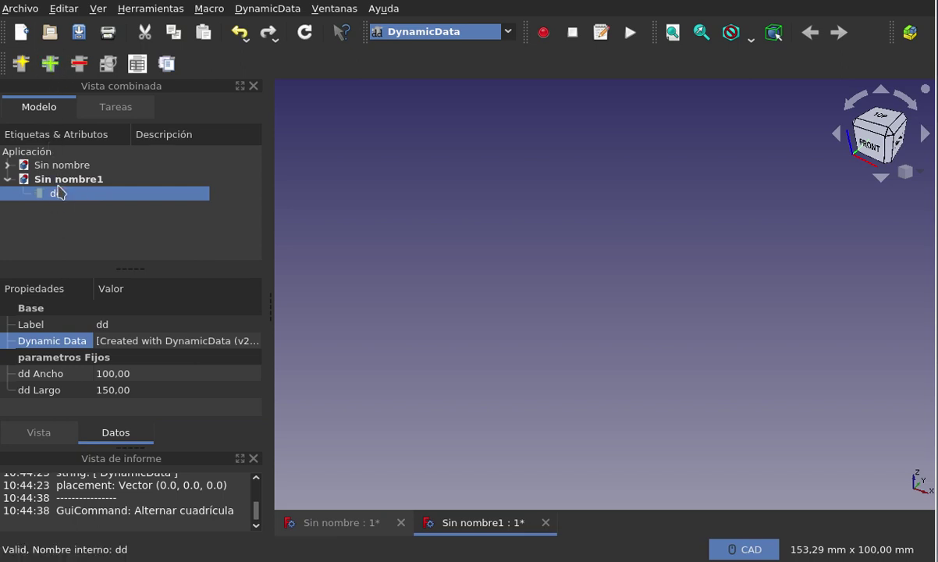
pyautogui.click(95, 179)
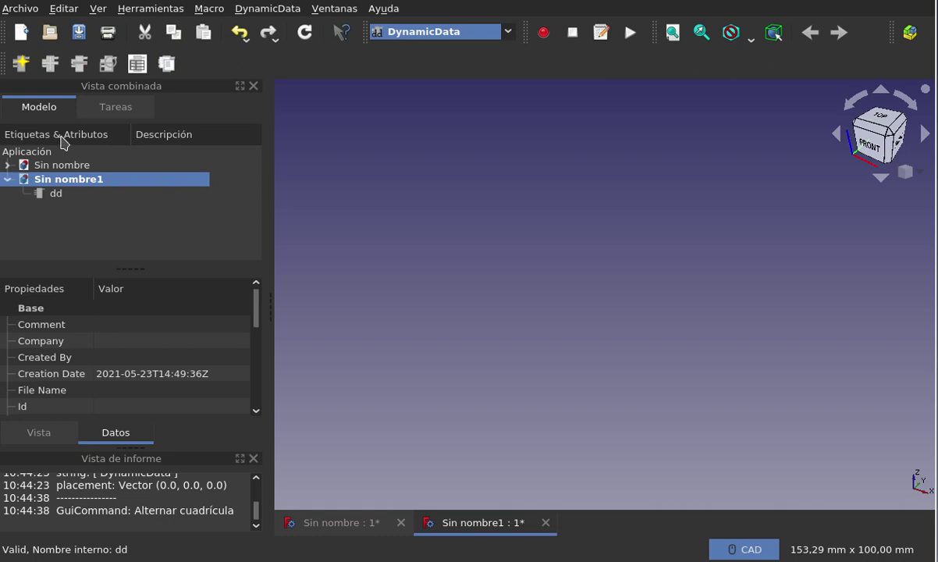
pyautogui.click(65, 196)
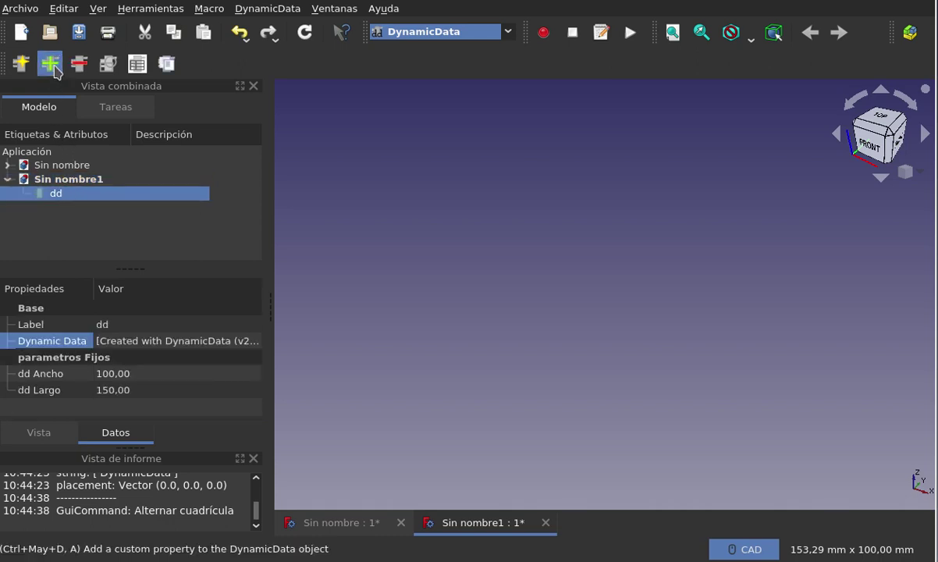
# Add a Float property alturaDelParalelepipedo with value 60 to dd.
pyautogui.click(50, 63)
pyautogui.click(490, 290)
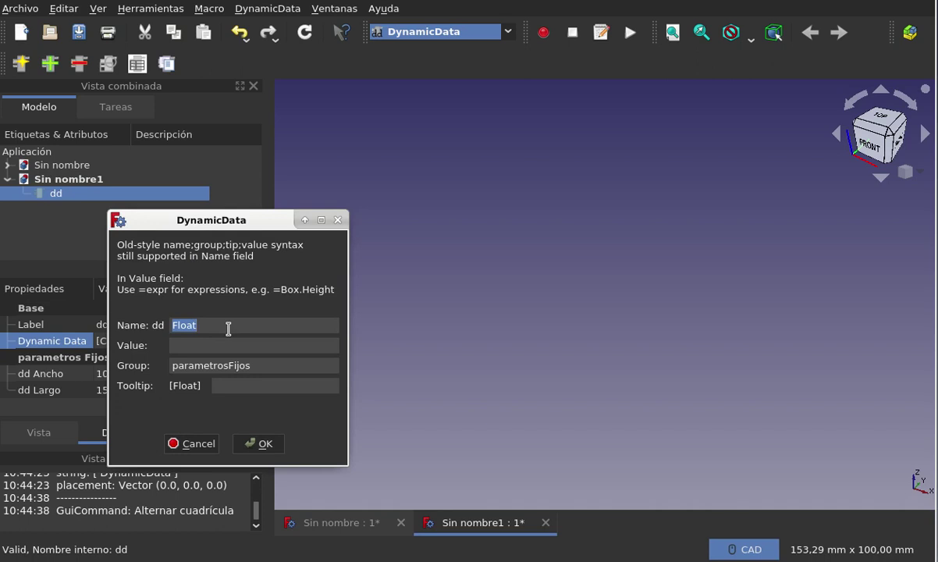
pyautogui.write('alturaDelParalelepipedo')
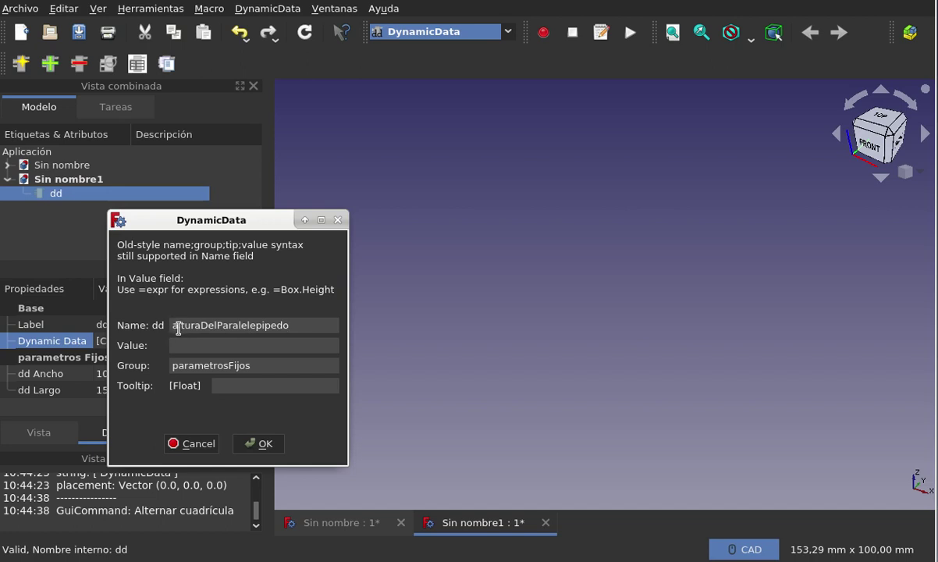
pyautogui.moveTo(178, 328); pyautogui.dragTo(170, 325)
pyautogui.click(176, 326)
pyautogui.click(195, 344)
pyautogui.write('60')
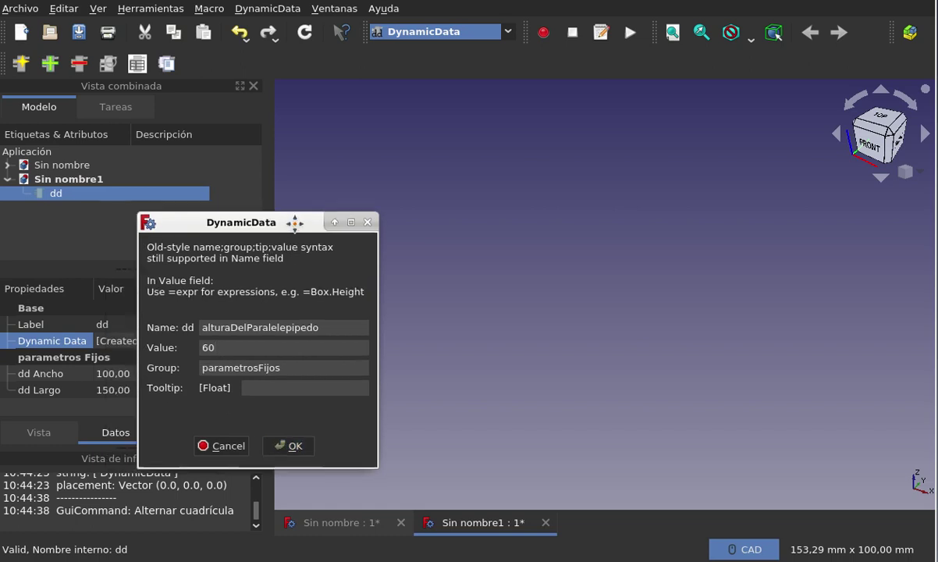
pyautogui.moveTo(294, 220); pyautogui.dragTo(570, 224)
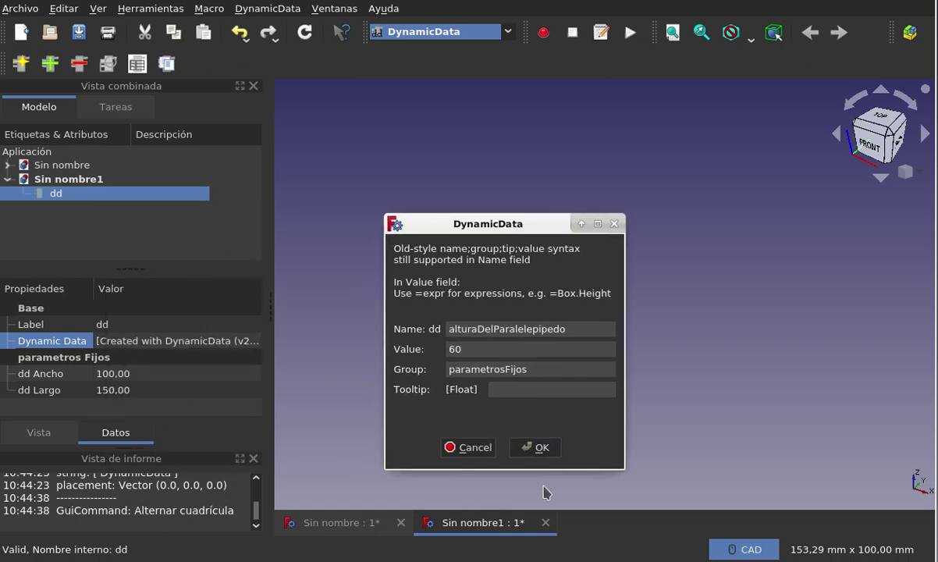
pyautogui.click(538, 448)
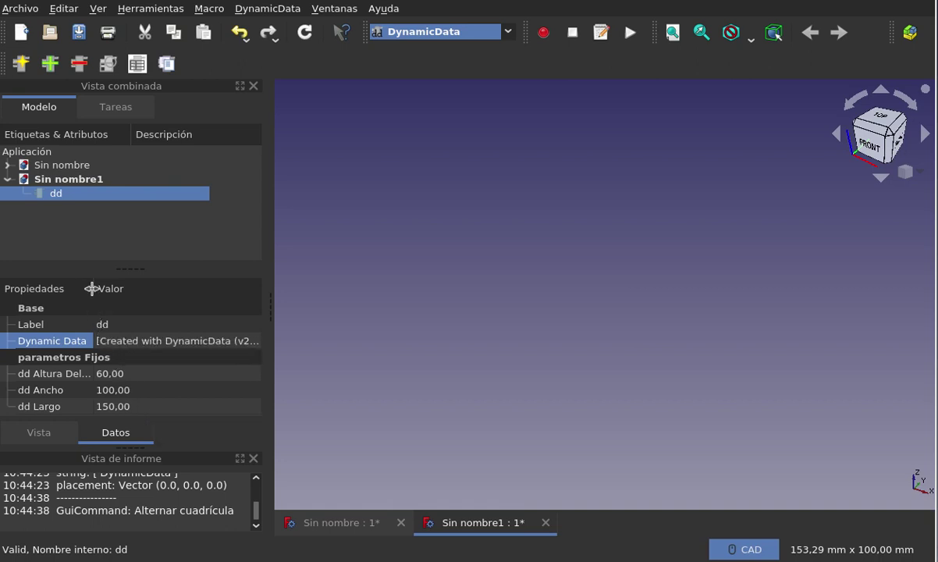
# Widen the Propiedades column until 'Altura Del Paralelepipedo' shows in full.
pyautogui.moveTo(92, 289); pyautogui.dragTo(168, 297)
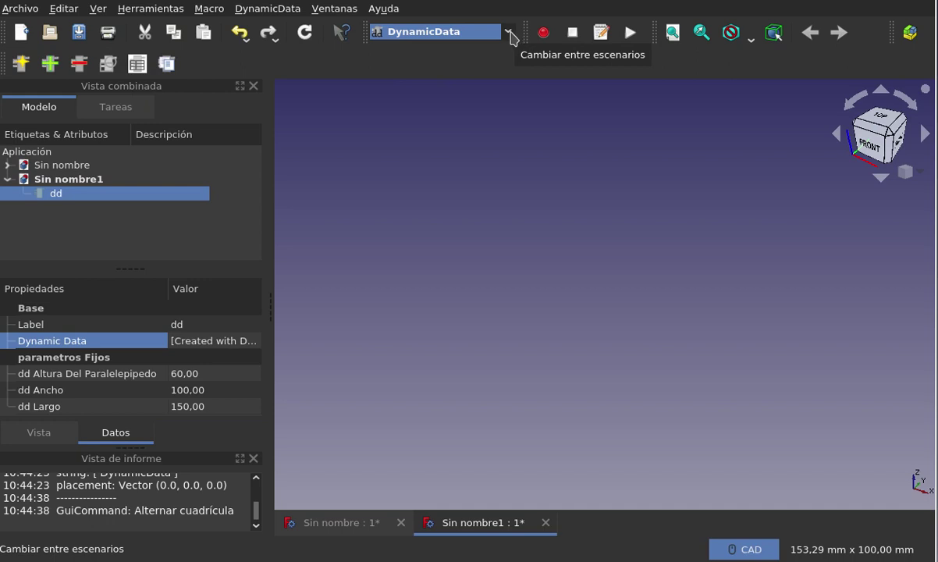
# Switch to Part Design, create a body in Sin nombre1, and start a new sketch.
pyautogui.click(509, 35)
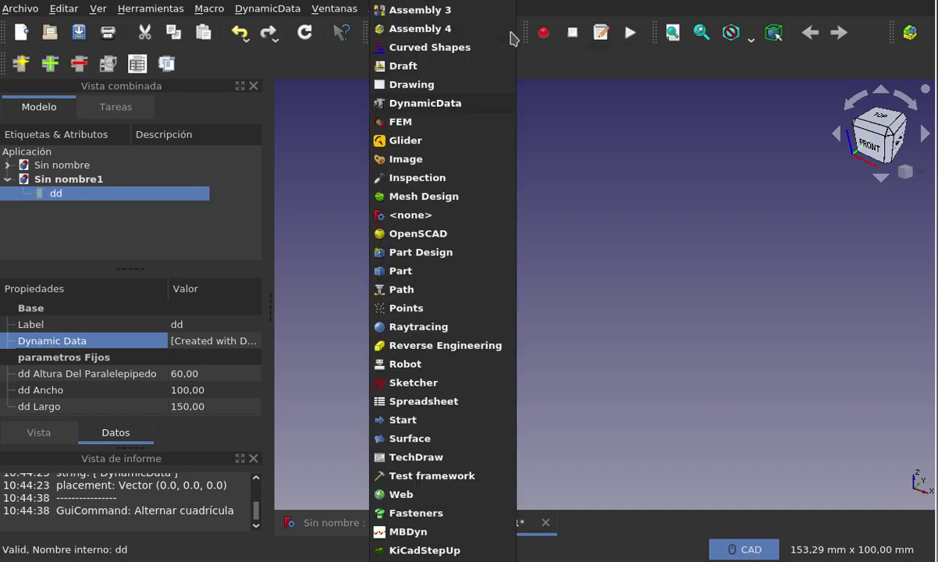
pyautogui.click(441, 251)
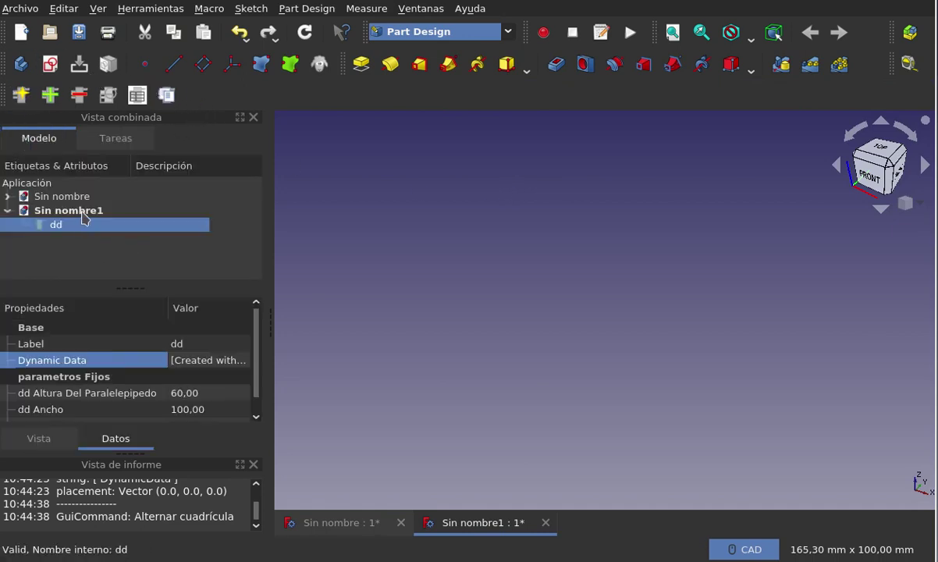
pyautogui.click(78, 209)
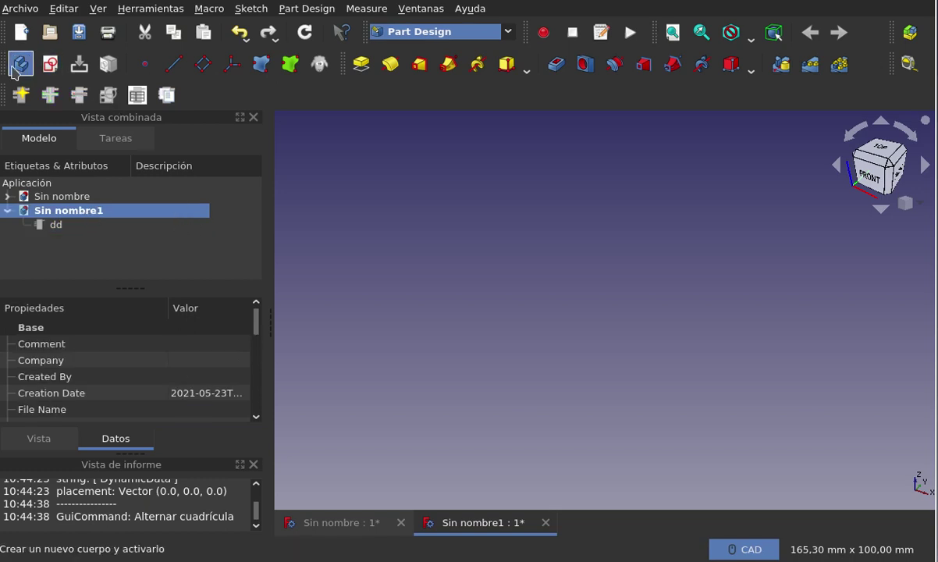
pyautogui.click(50, 65)
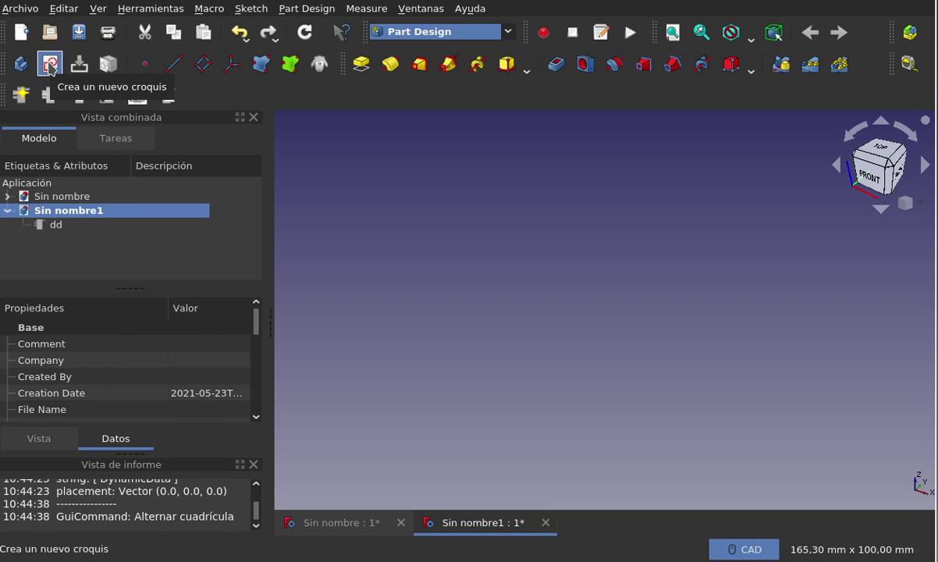
pyautogui.click(50, 66)
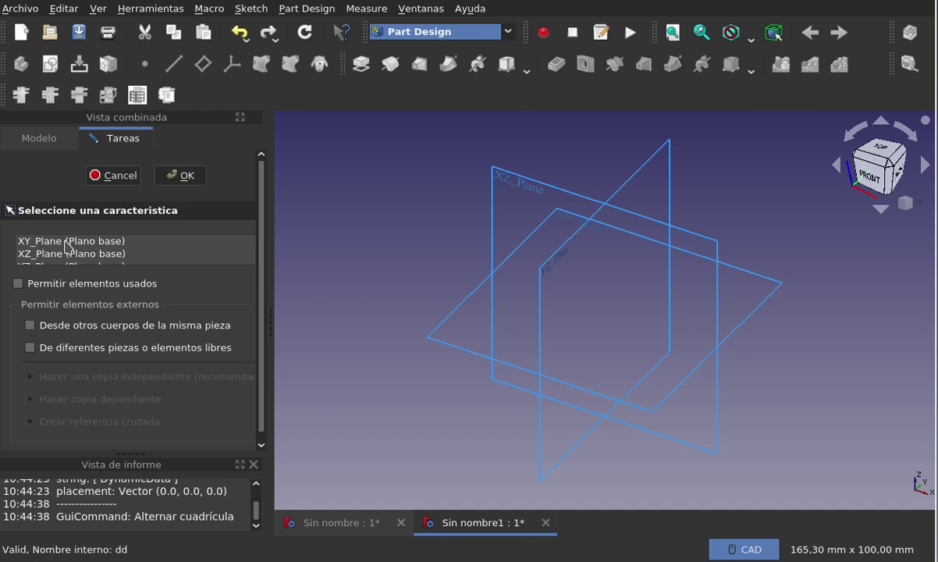
# Choose XY_Plane as the base plane to open the empty sketch in Sketcher.
pyautogui.doubleClick(66, 242)
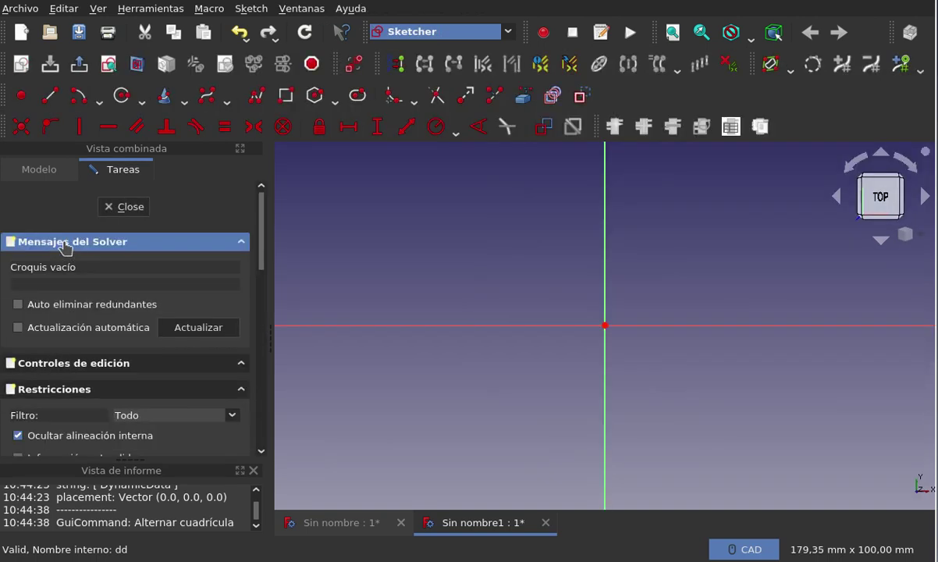